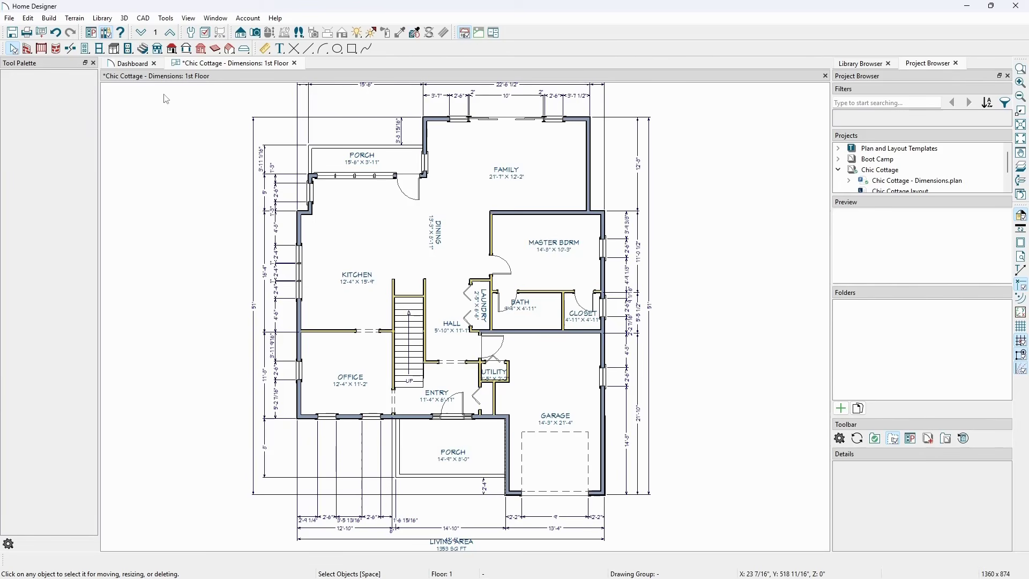
Review the Setup Automatic, Locate Auto Exterior and Locate Auto Room settings in the plan's dimension defaults.
left_click(266, 49)
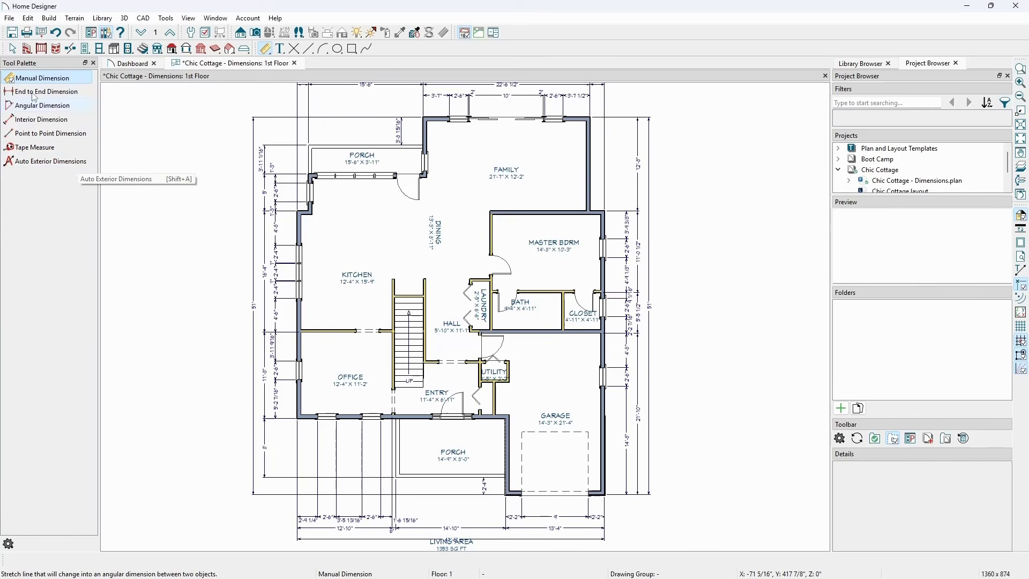
left_click(28, 18)
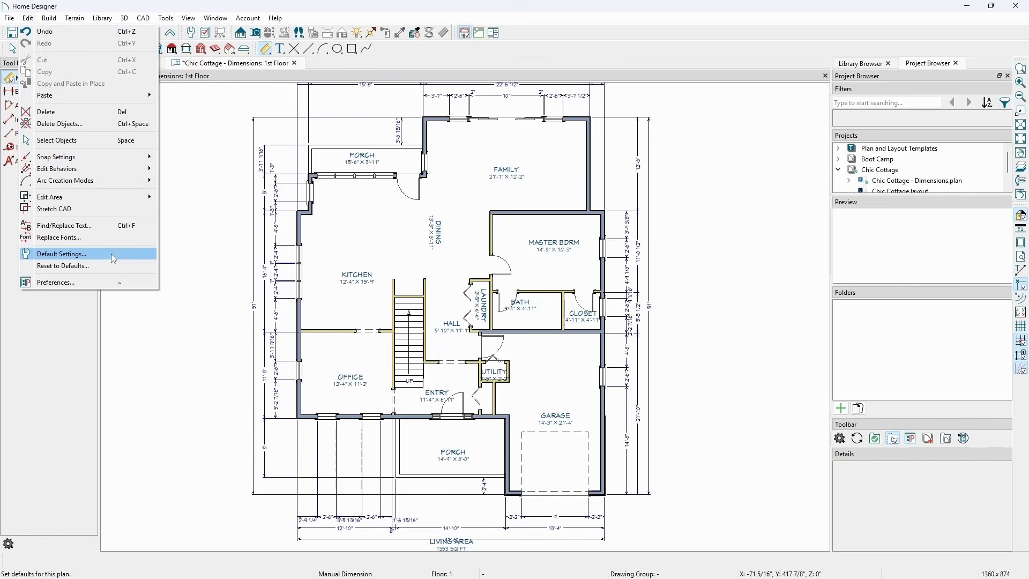
left_click(152, 255)
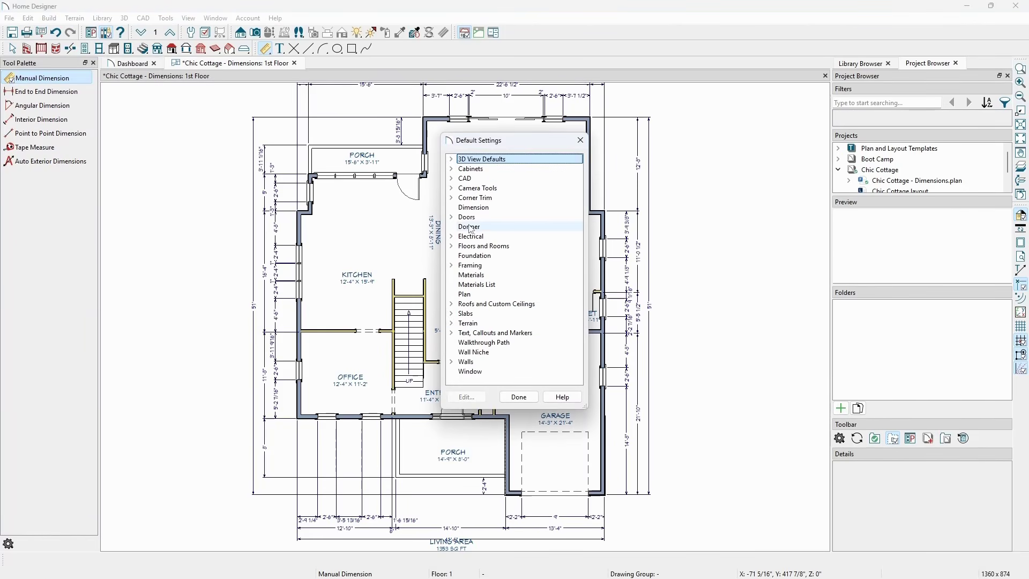
left_click(494, 208)
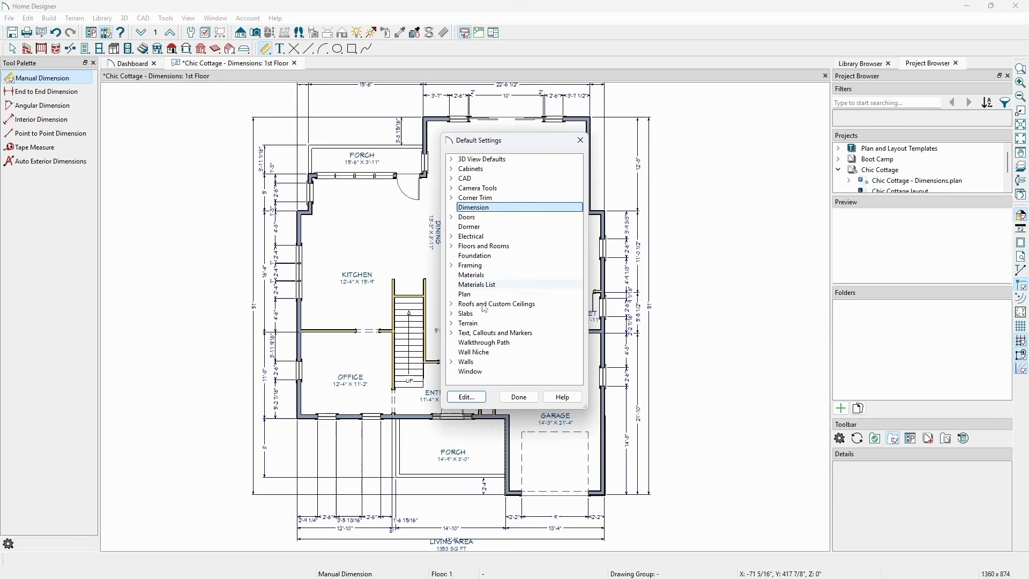
left_click(481, 399)
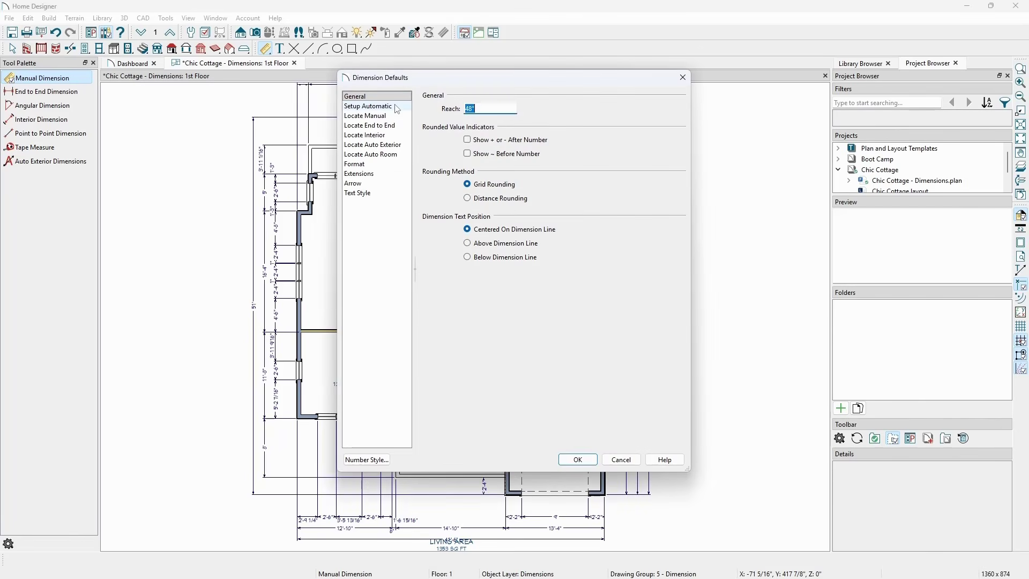
left_click(397, 107)
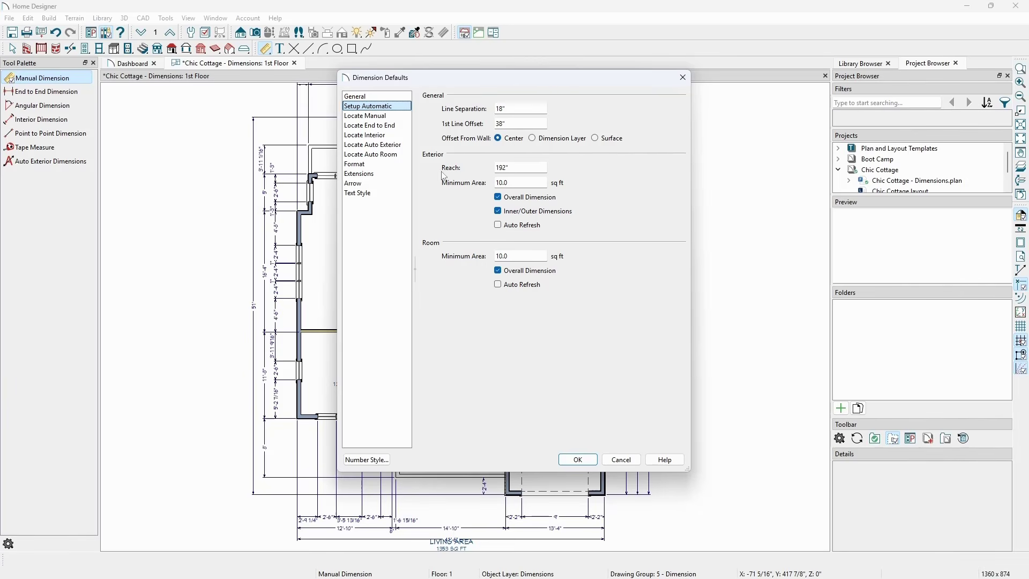
left_click(406, 152)
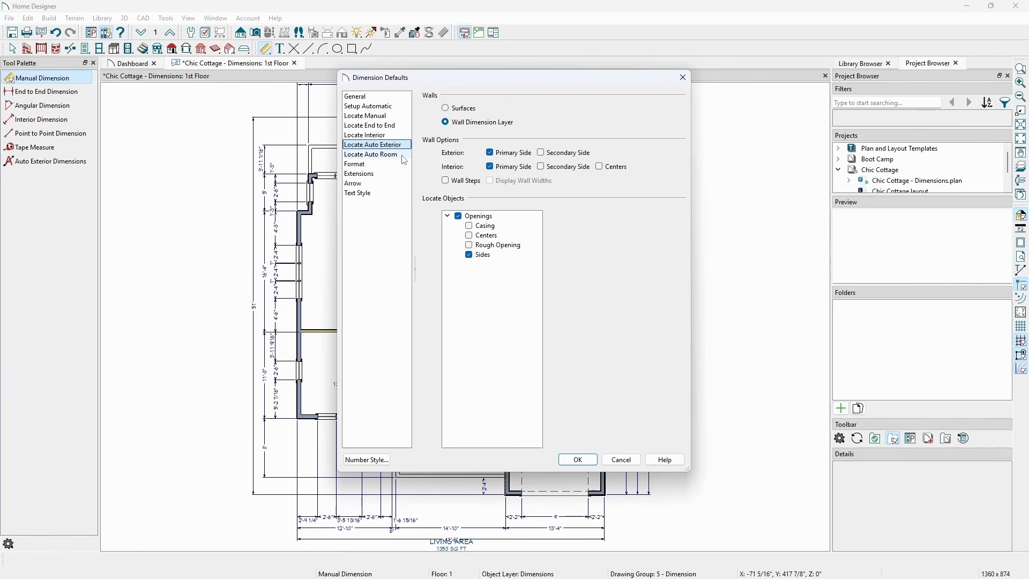
left_click(403, 156)
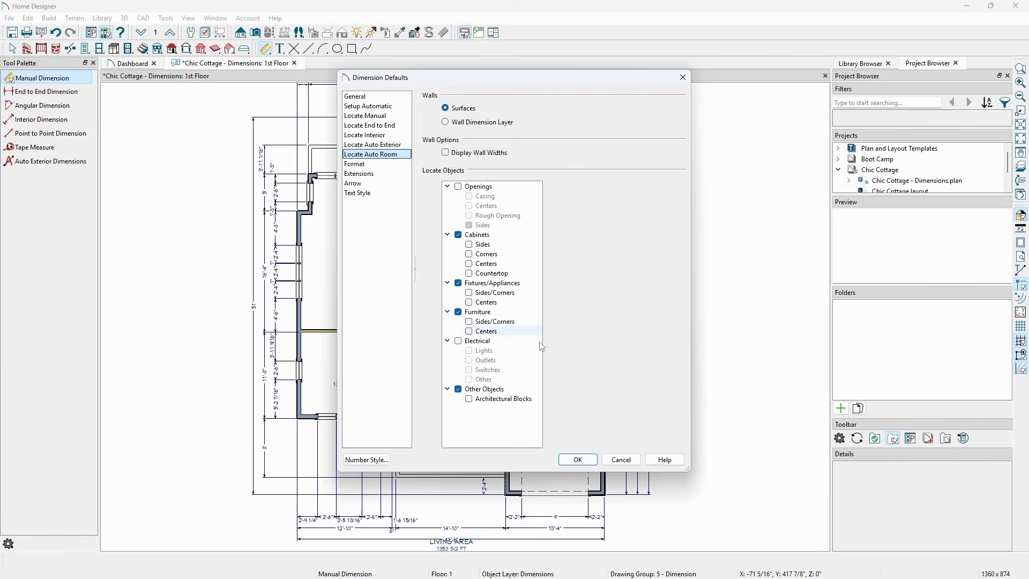
left_click(582, 459)
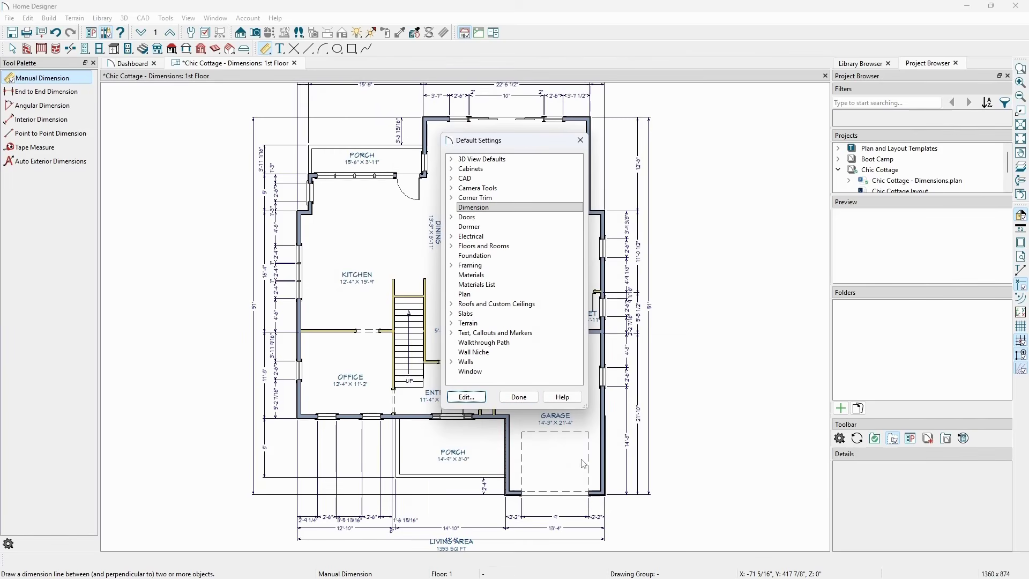
left_click(517, 397)
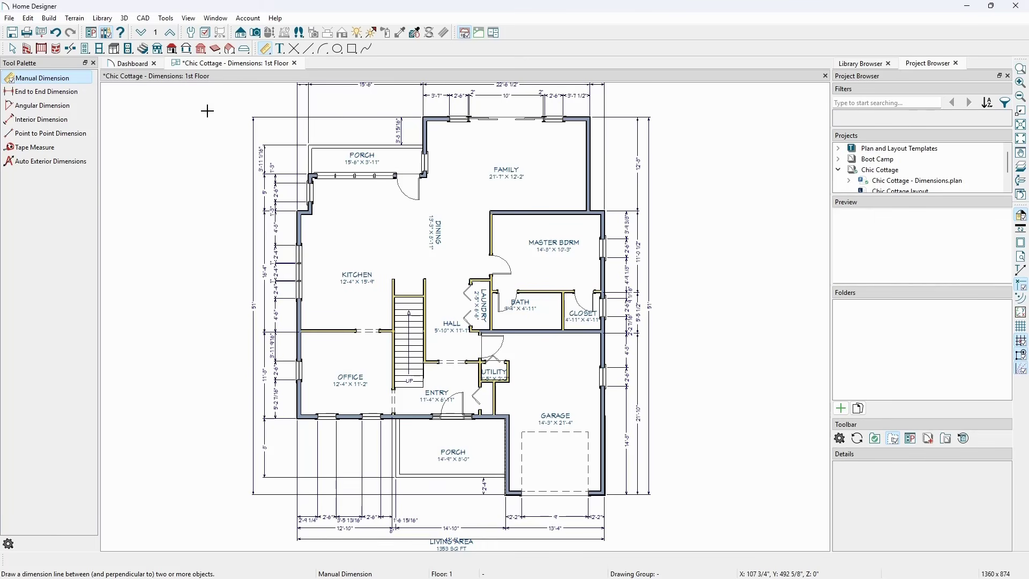
Delete all existing dimensions from the first floor plan with the Delete Dimensions command.
left_click(143, 19)
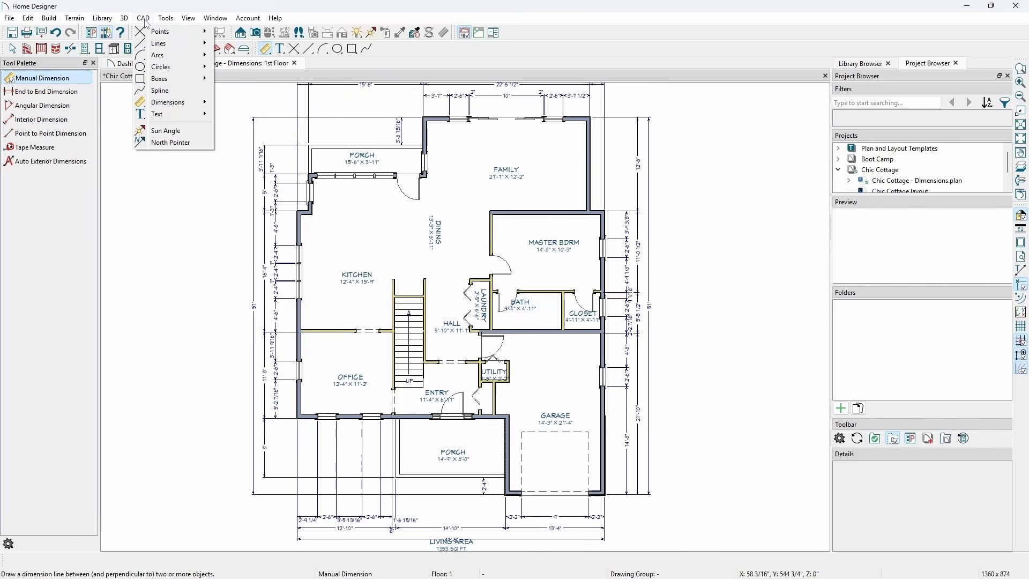
mouse_move(178, 104)
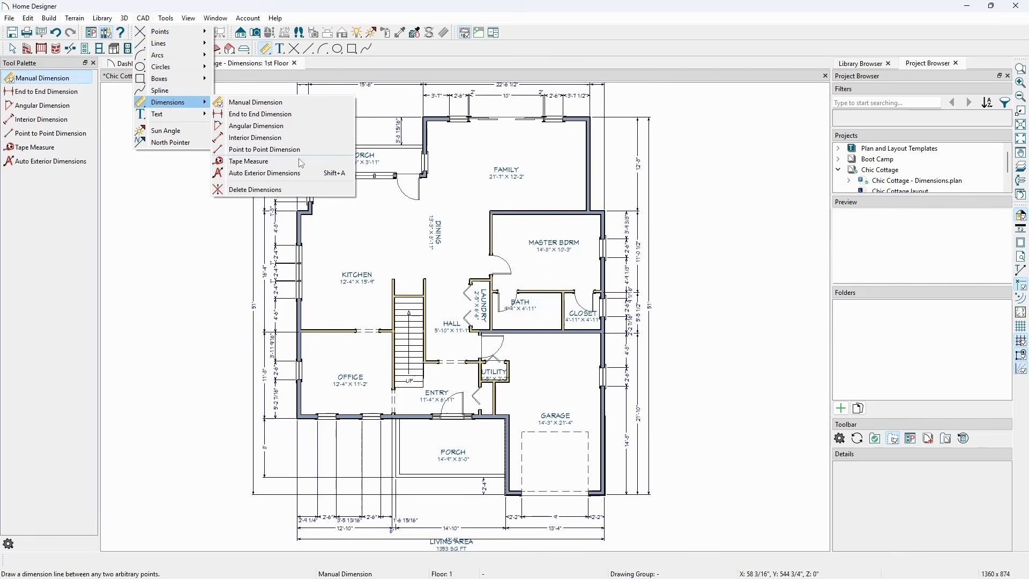
left_click(302, 193)
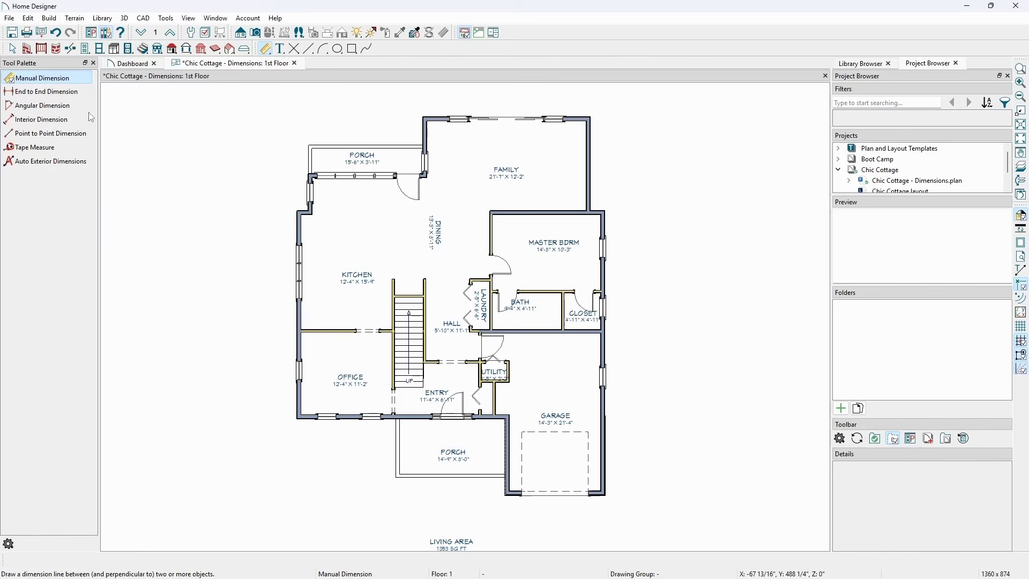
Generate automatic interior dimensions for the Family room.
left_click(11, 49)
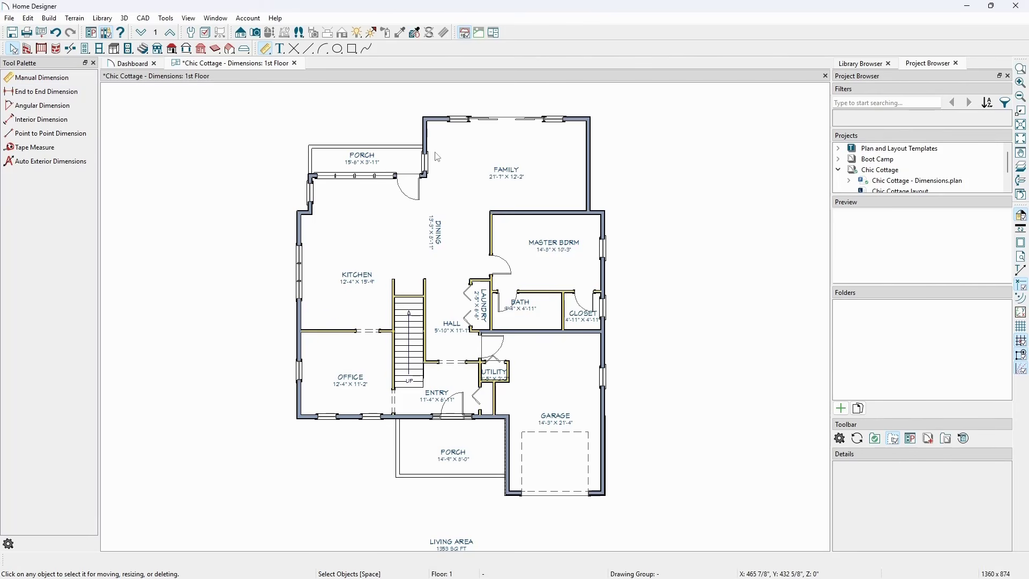
left_click(466, 154)
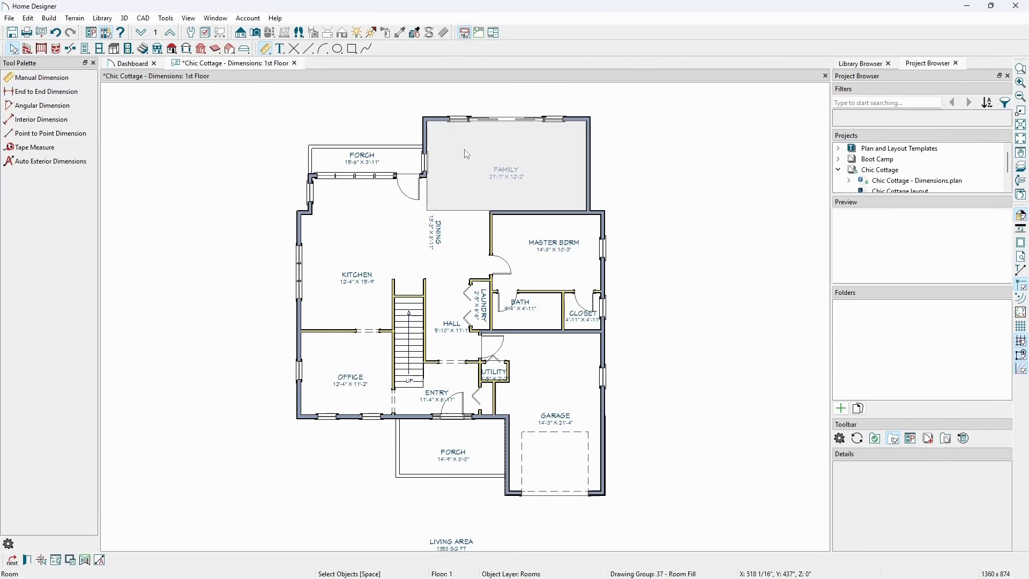
left_click(101, 560)
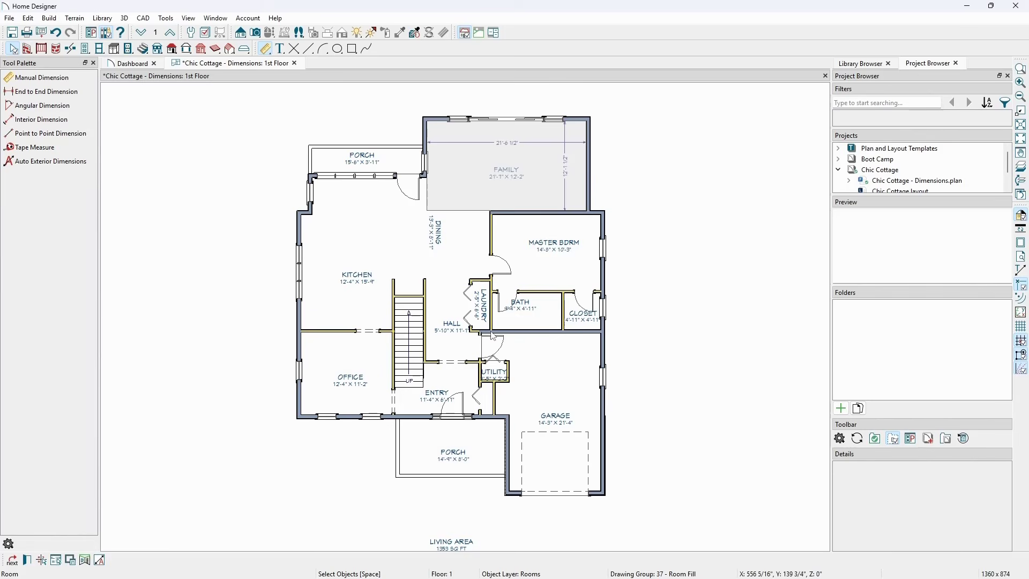
Generate automatic interior dimensions for the Master Bedroom and Bath together.
left_click(552, 276)
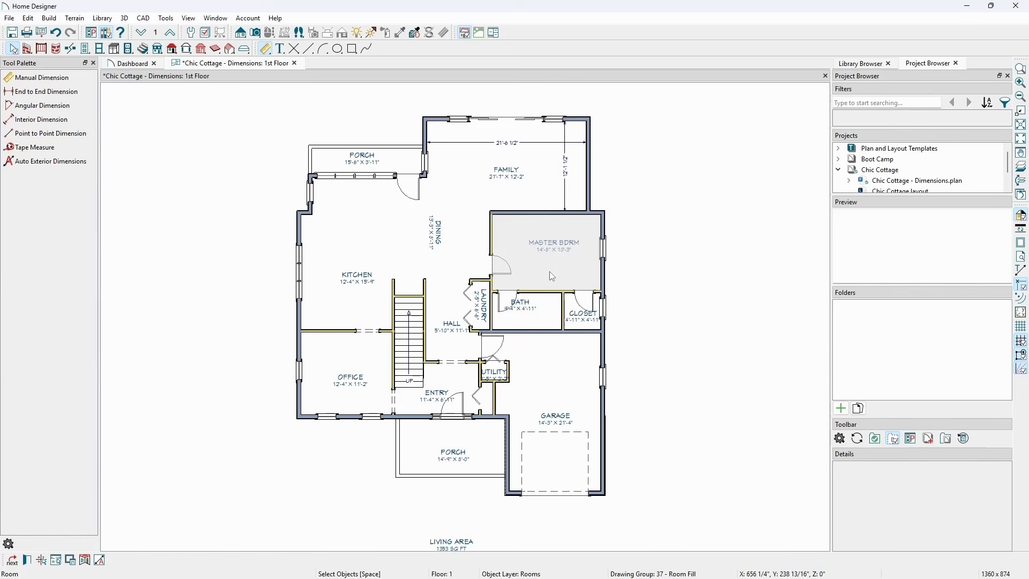
left_click(549, 319, "shift")
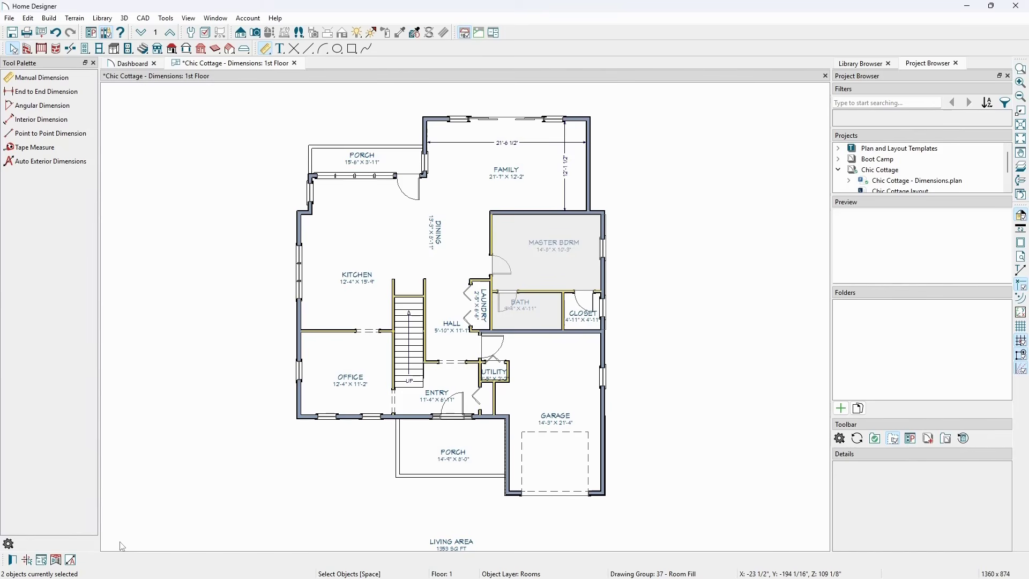
left_click(71, 560)
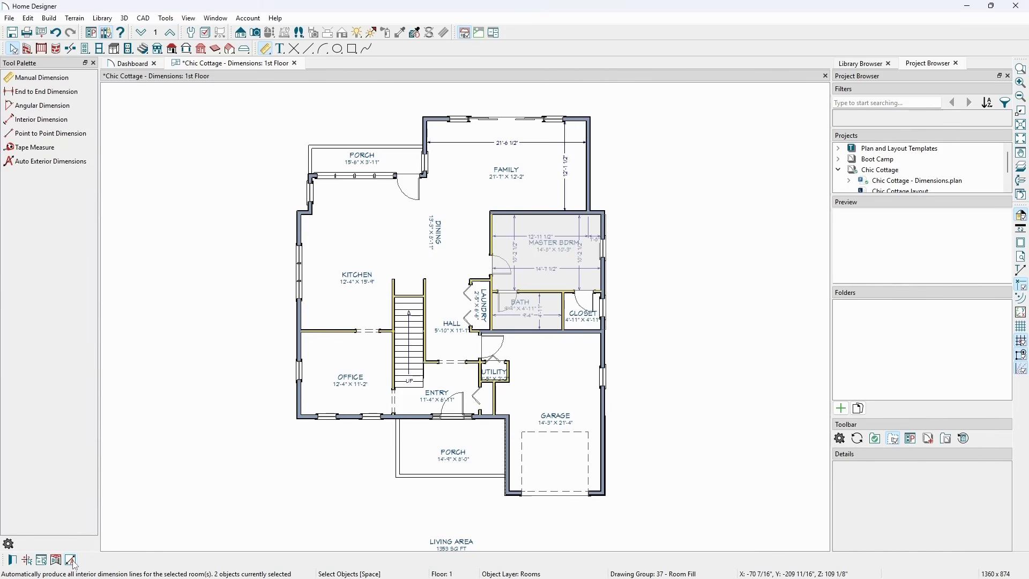
left_click(243, 447)
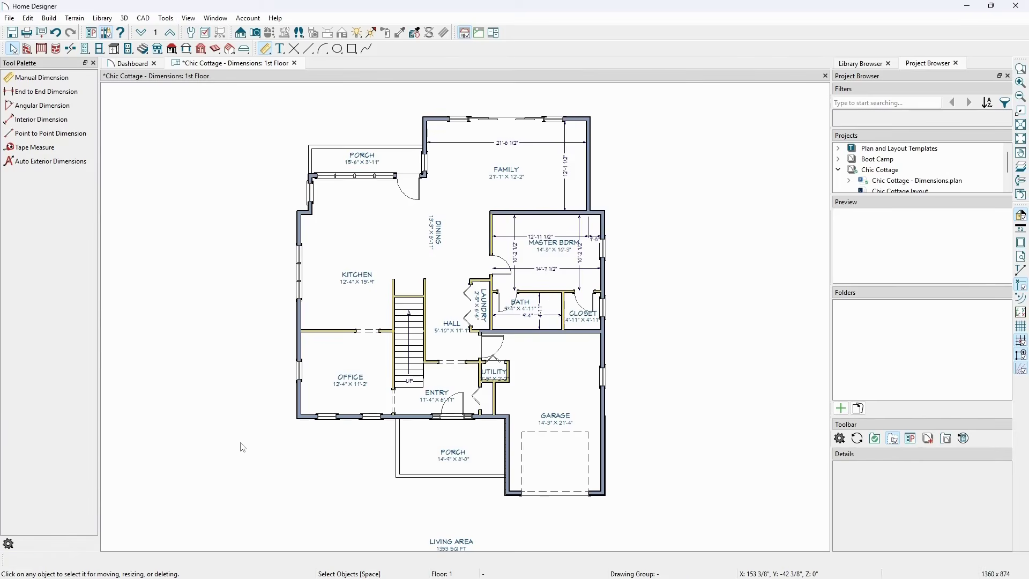
Move the Family room's horizontal dimension line up 5'-6" so it sits outside the upper exterior wall.
scroll(391, 188, "up", 5)
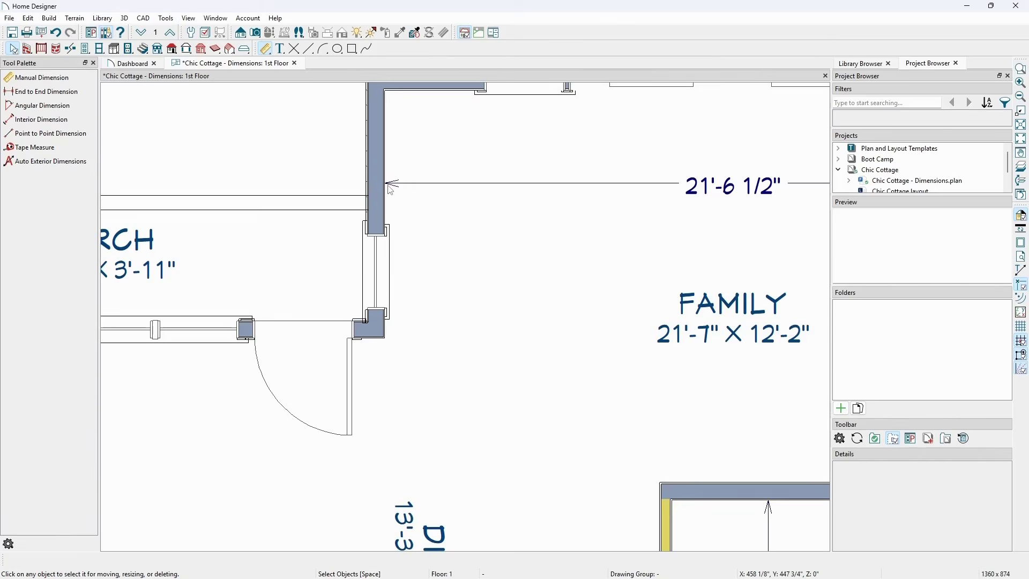
scroll(391, 189, "up", 3)
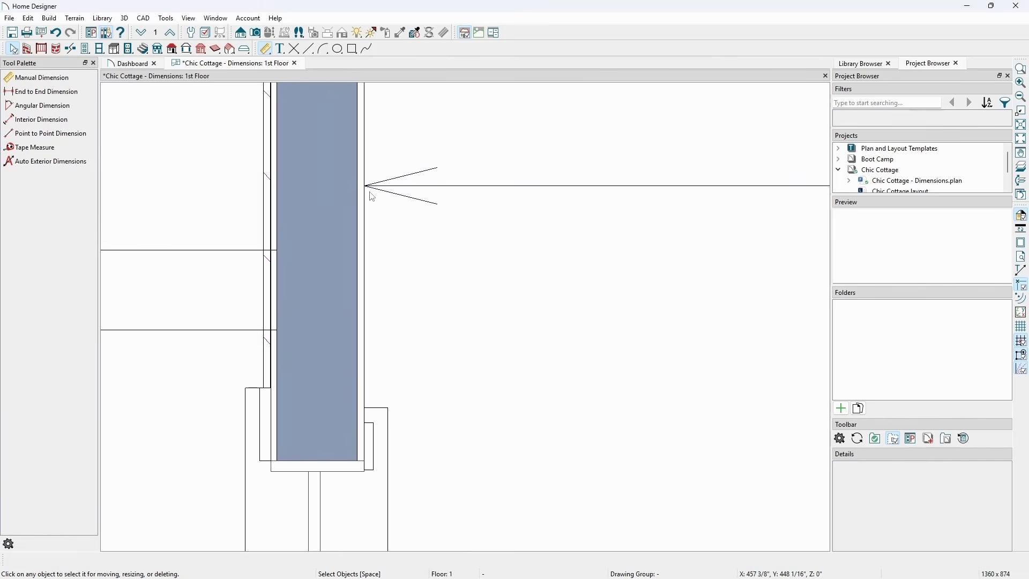
scroll(373, 196, "down", 5)
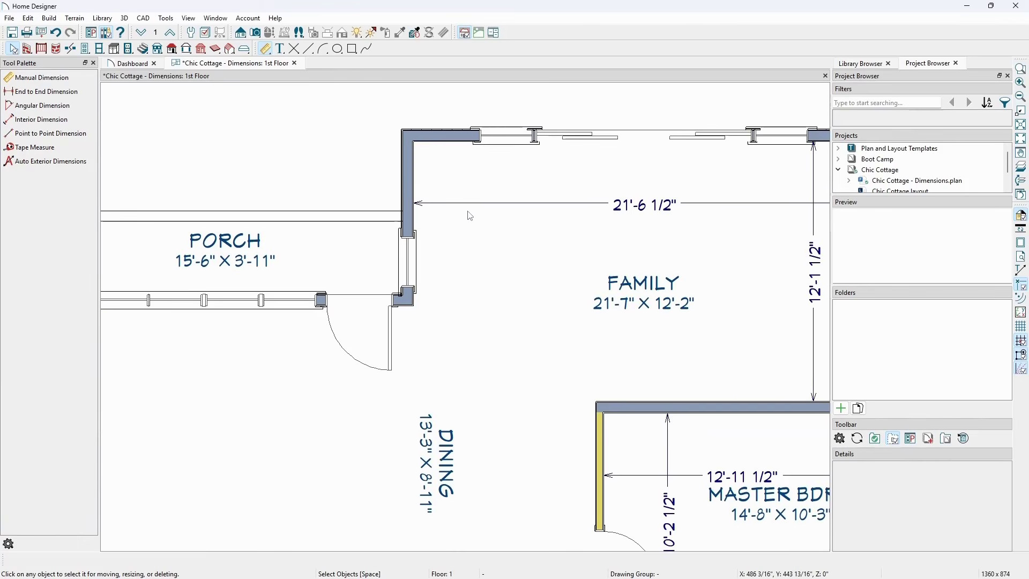
middle_click_drag(470, 216, 297, 235)
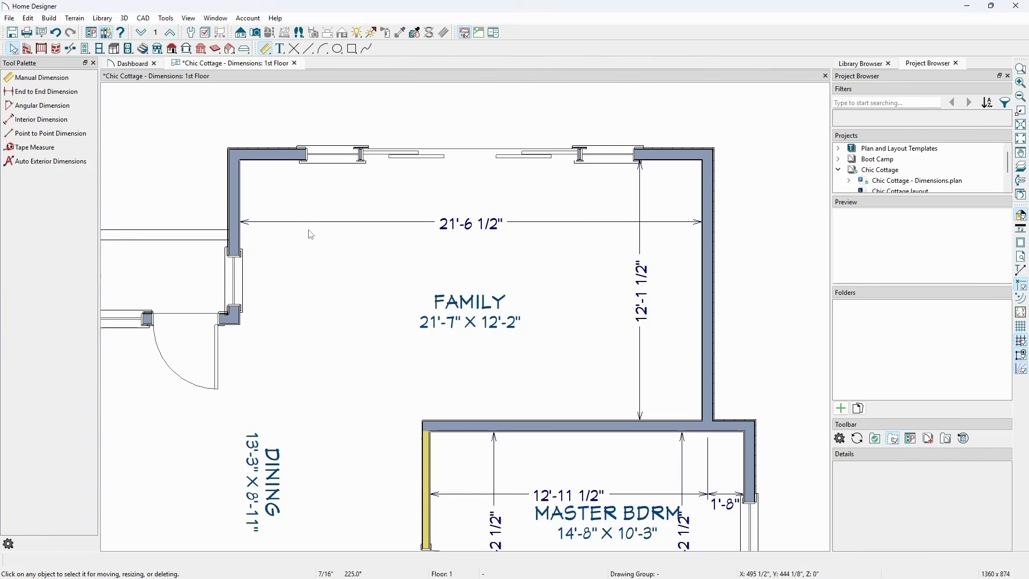
left_click(341, 223)
left_click_drag(340, 221, 342, 103)
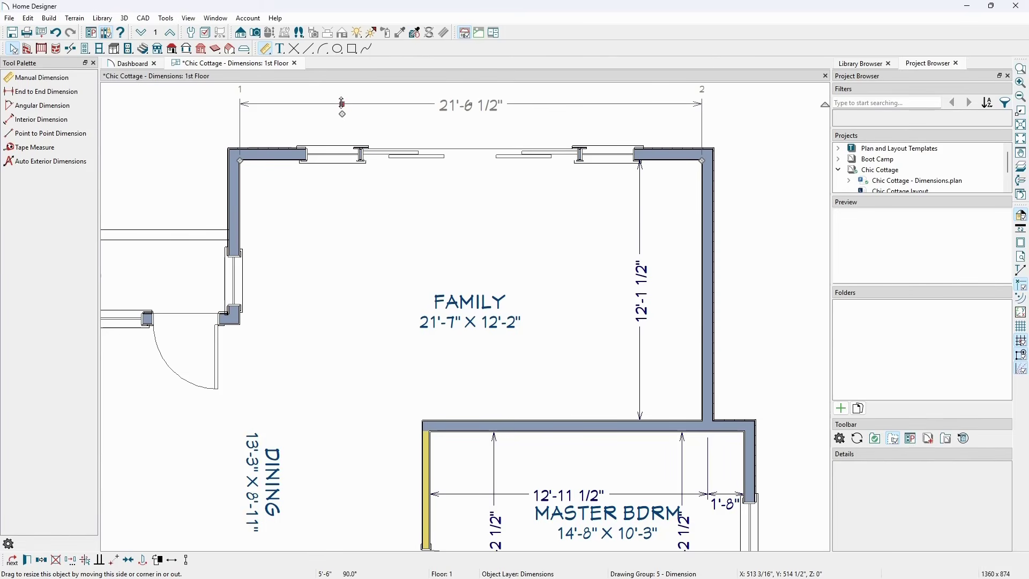
Make the moved Family room dimension line also locate both sides of the upper wall's left-hand window.
middle_click_drag(412, 233, 379, 242)
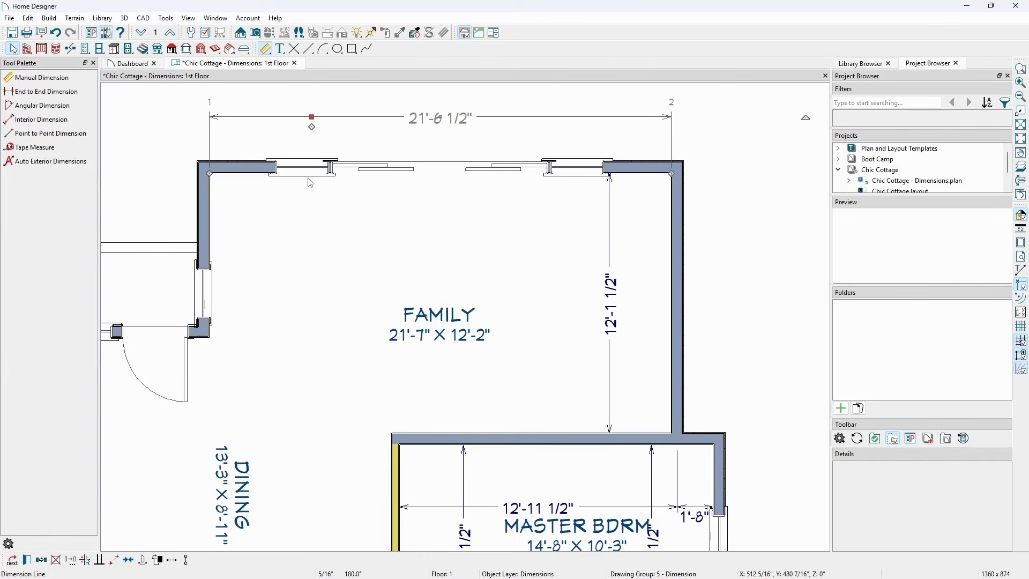
left_click(337, 132)
left_click(339, 117)
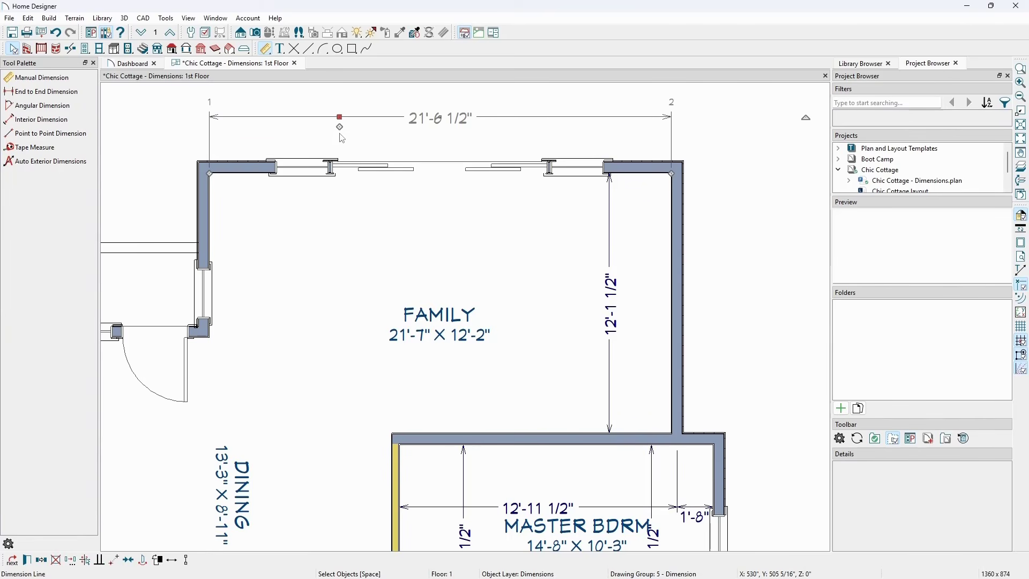
left_click_drag(339, 127, 275, 173)
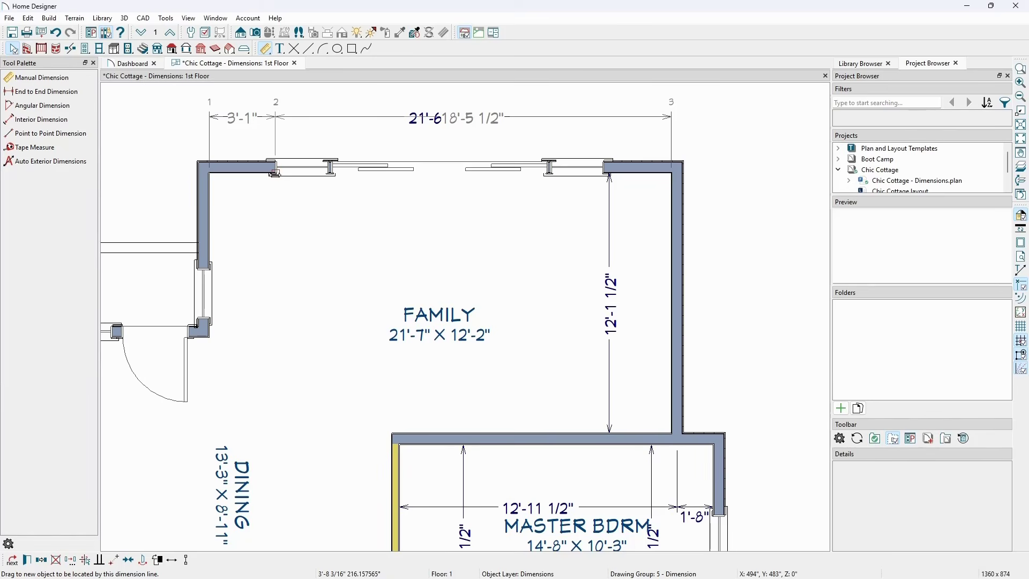
left_click_drag(275, 173, 275, 173)
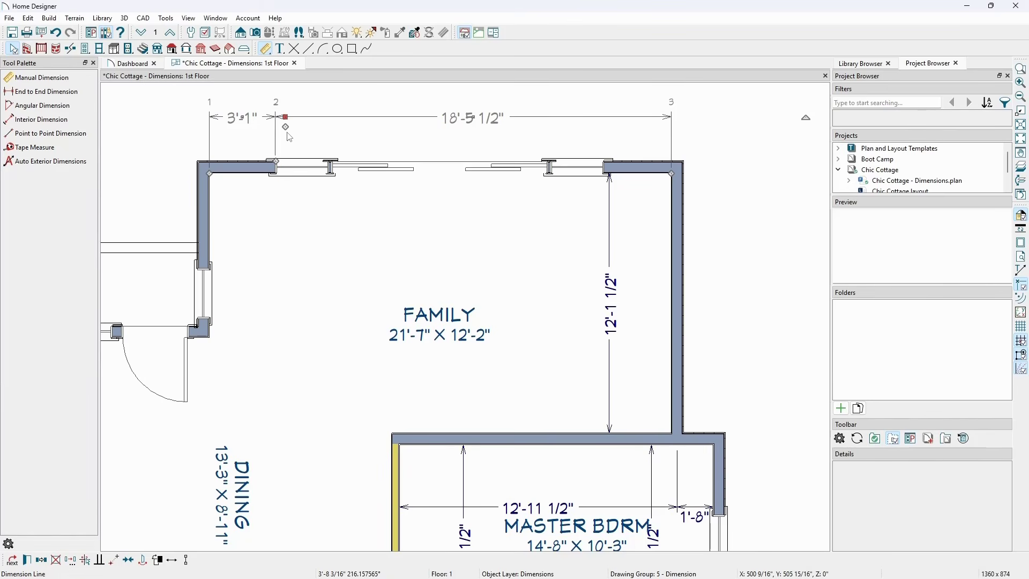
left_click_drag(286, 127, 328, 173)
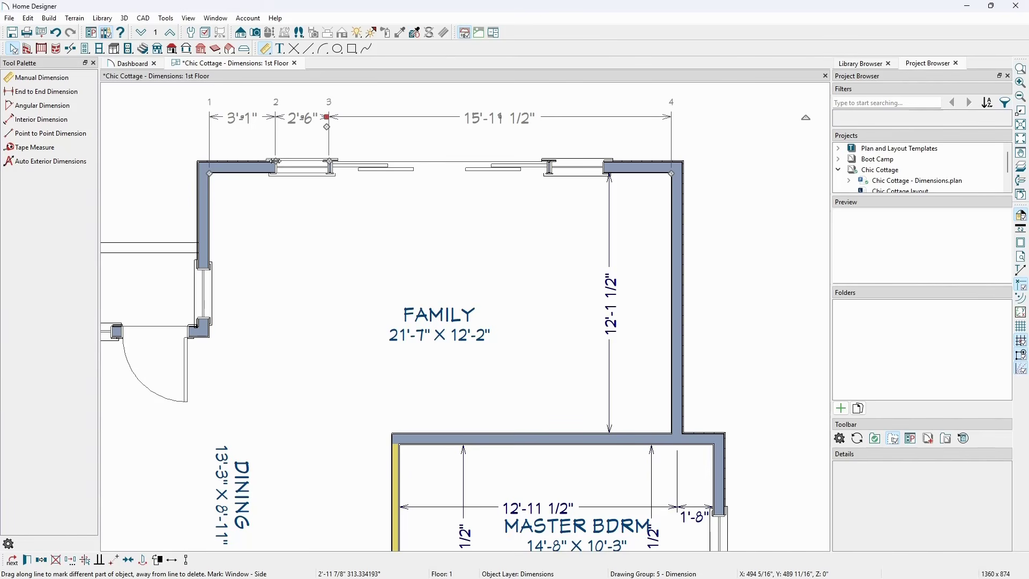
Shift the window's left side marker to its center and remove the right side marker from the dimension line.
left_click_drag(275, 162, 303, 169)
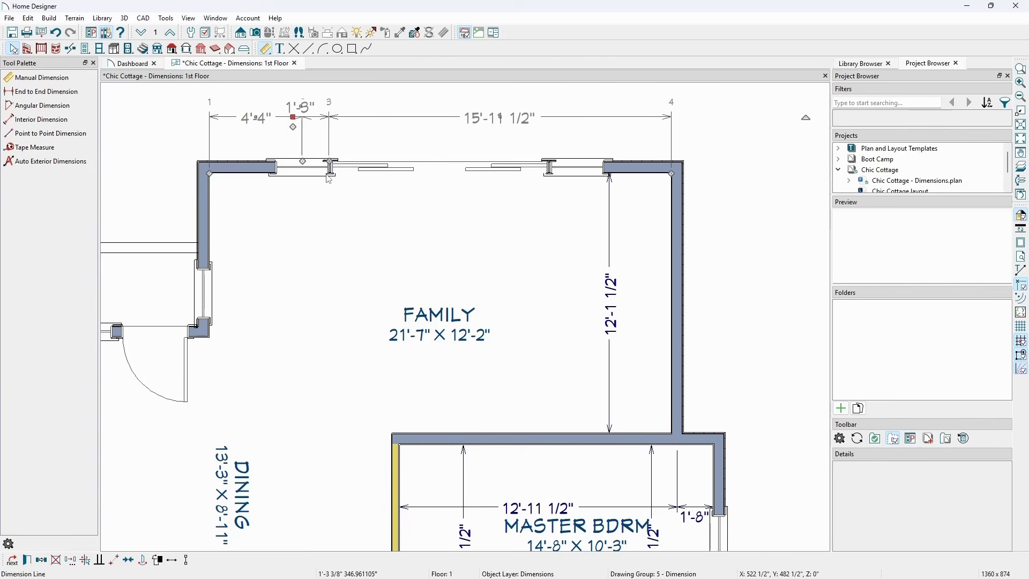
left_click_drag(329, 160, 382, 95)
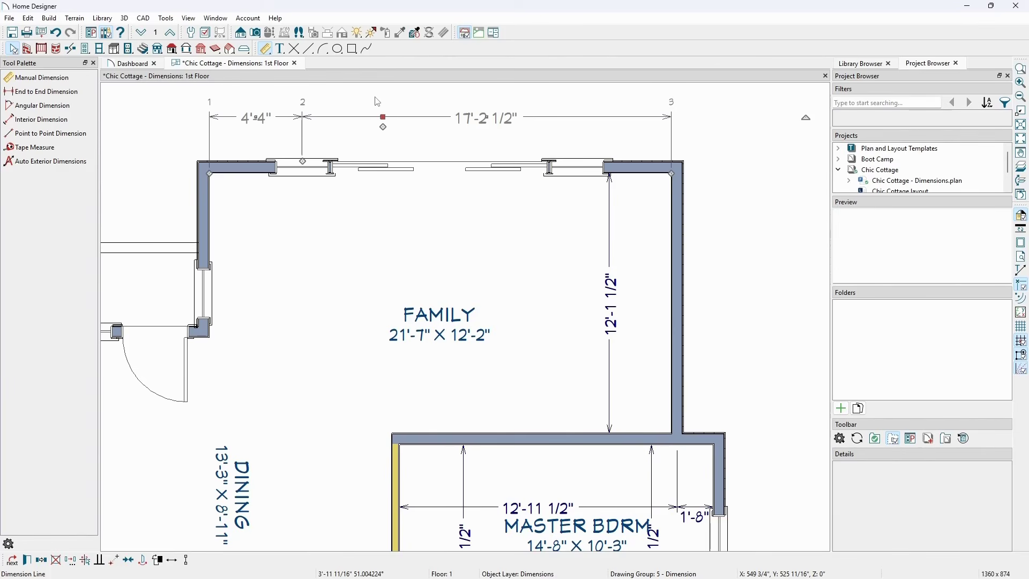
key("Escape")
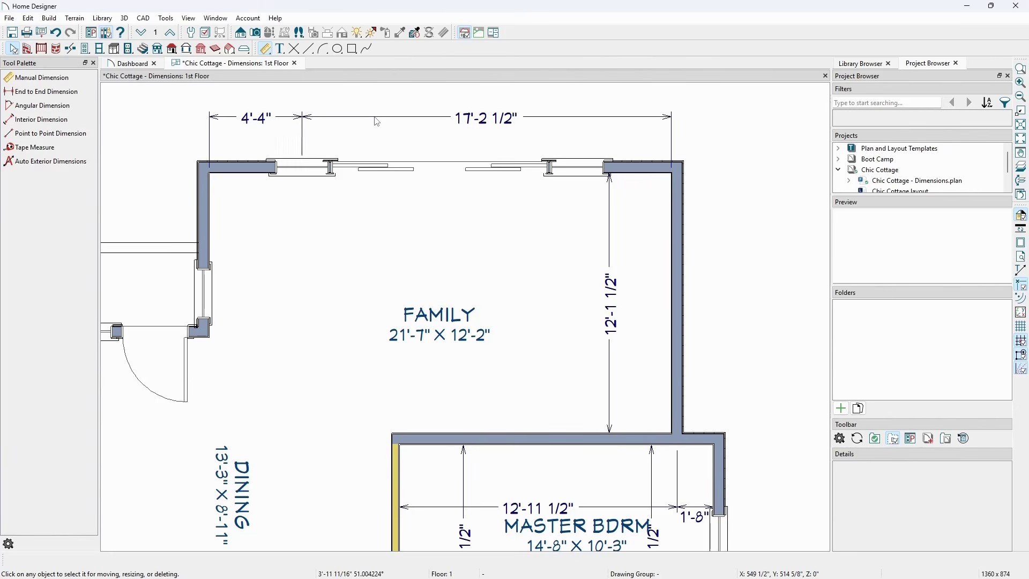
Delete the horizontal dimension line above the Family room's upper wall.
left_click(376, 117)
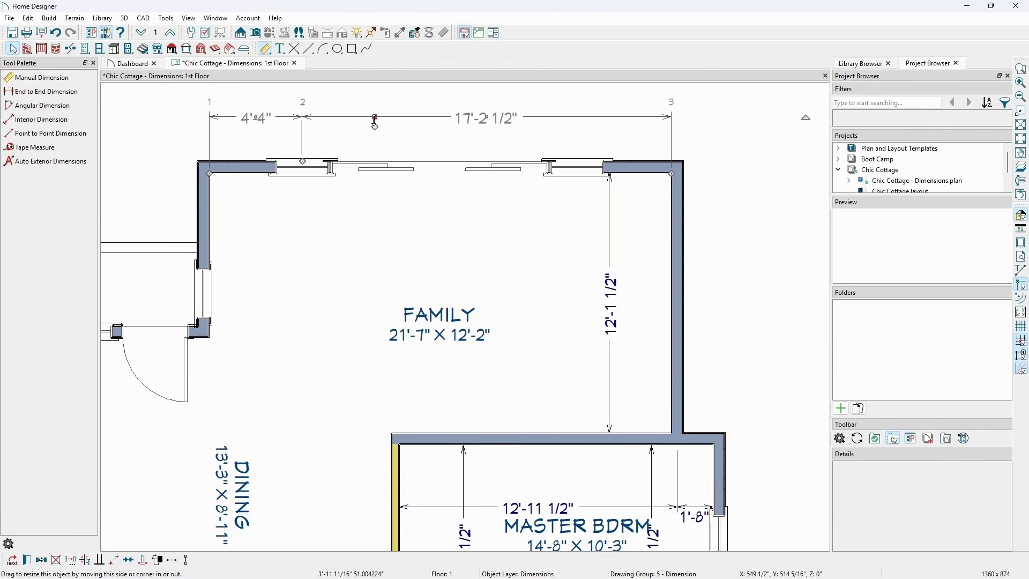
left_click(56, 562)
scroll(274, 457, "down", 2)
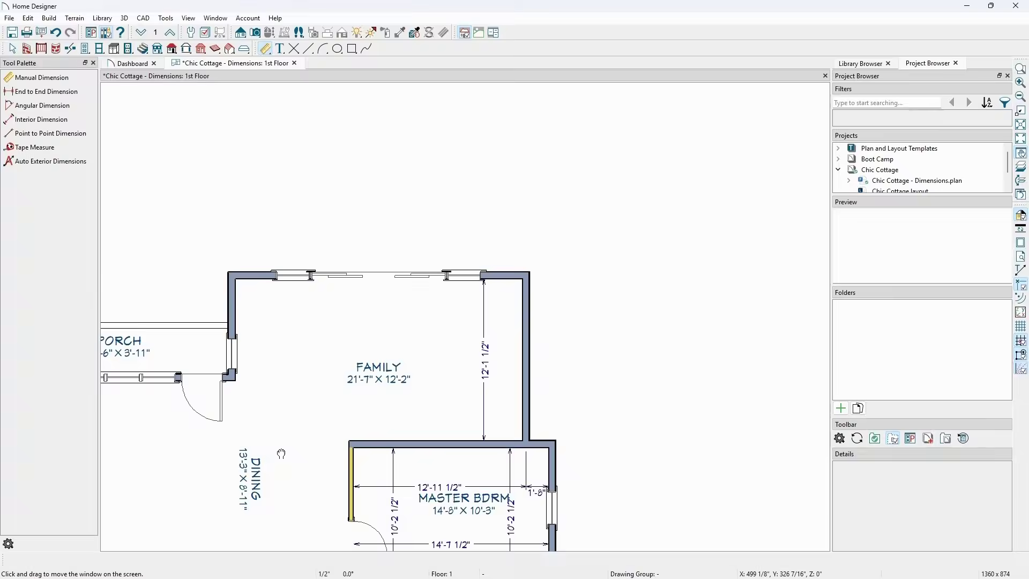